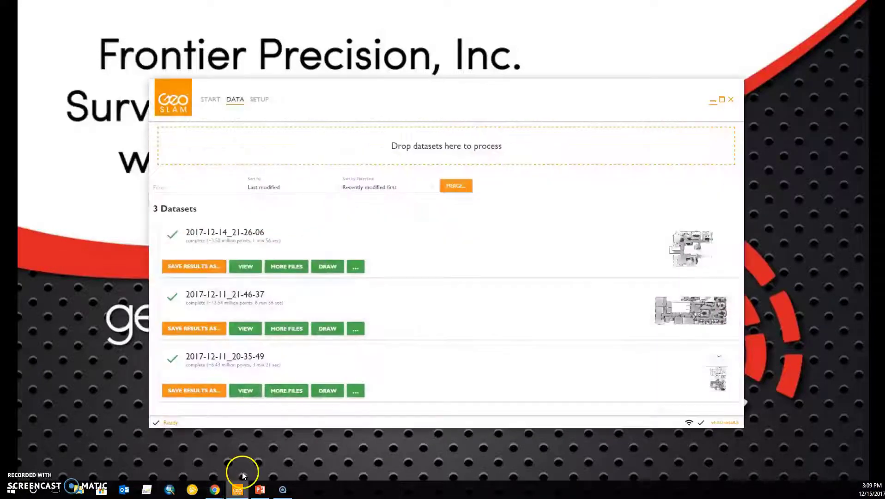
# Nudge the GeoSLAM Hub window slightly upward while viewing the three-dataset Data page.
pyautogui.moveTo(427, 103)
pyautogui.mouseDown()
pyautogui.moveTo(451, 89)
pyautogui.moveTo(428, 91)
pyautogui.mouseUp()
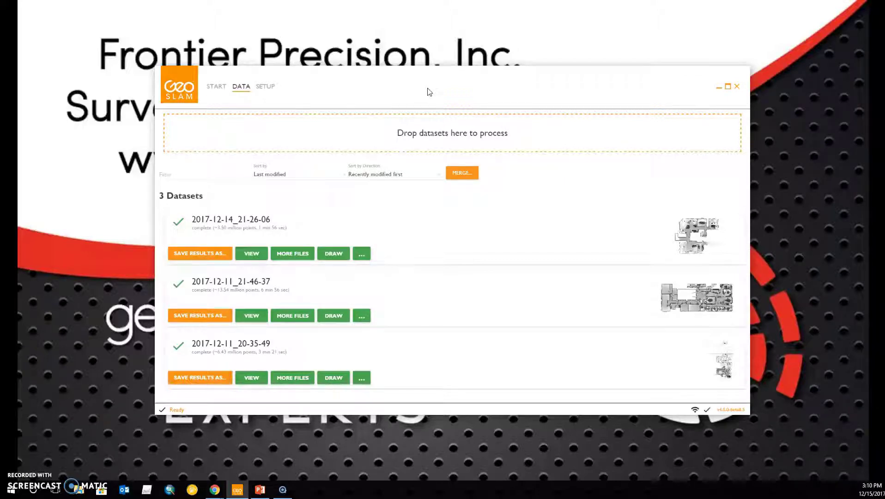
# Open dataset 2017-12-11_21-46-37 in GeoSLAMDraw, adjust the Top view, and activate the Front view.
pyautogui.click(334, 316)
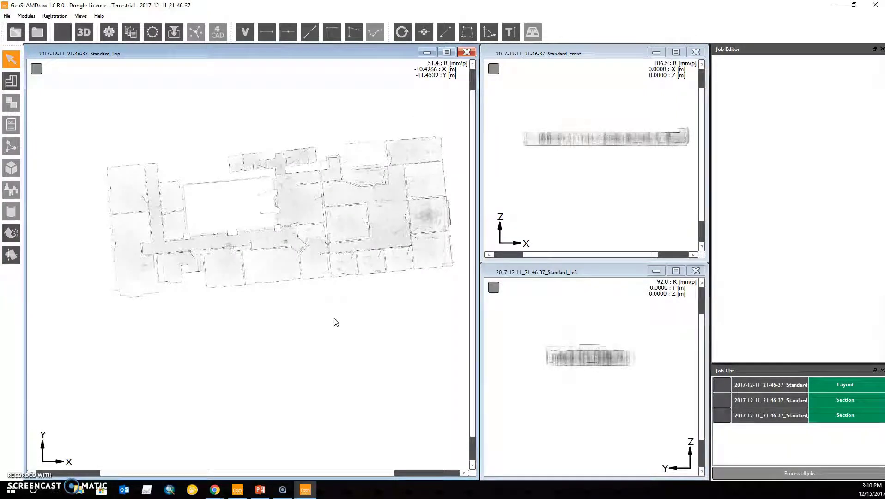
pyautogui.moveTo(335, 290); pyautogui.dragTo(332, 237)
pyautogui.scroll(10, 331, 238)
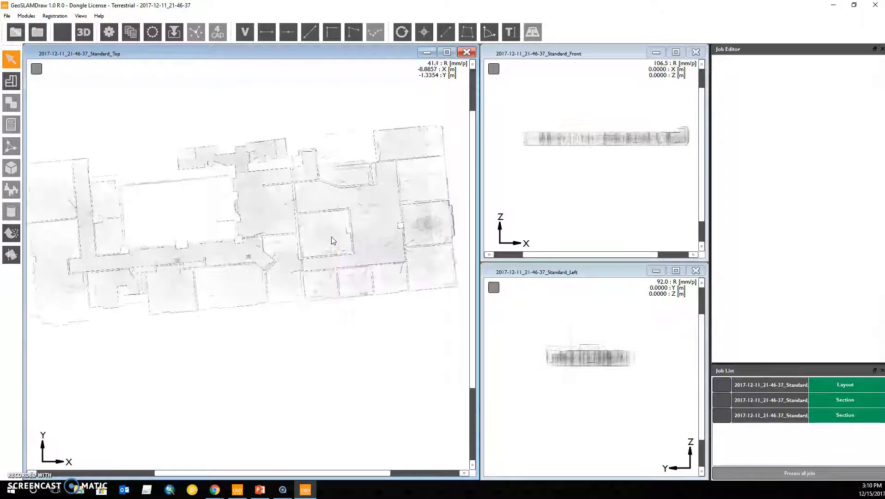
pyautogui.scroll(-8, 332, 241)
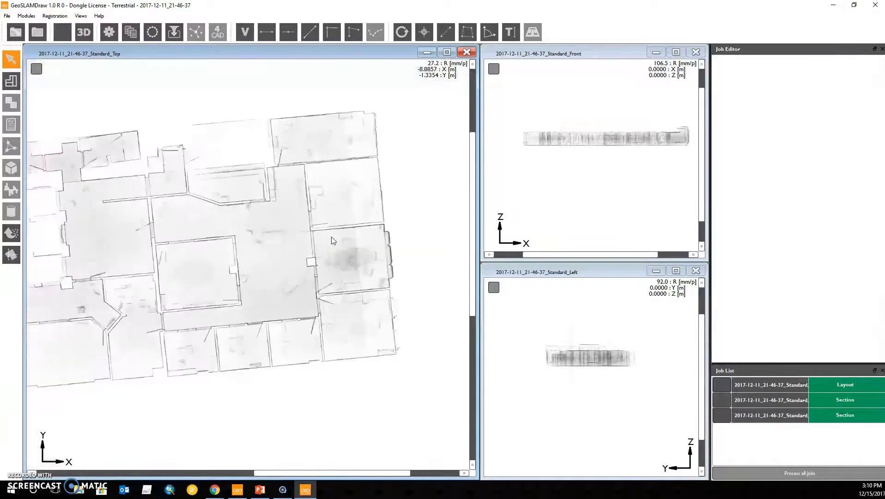
pyautogui.moveTo(296, 257)
pyautogui.mouseDown()
pyautogui.moveTo(178, 292)
pyautogui.moveTo(330, 248)
pyautogui.moveTo(405, 201)
pyautogui.moveTo(259, 203)
pyautogui.moveTo(404, 305)
pyautogui.moveTo(352, 211)
pyautogui.moveTo(306, 248)
pyautogui.mouseUp()
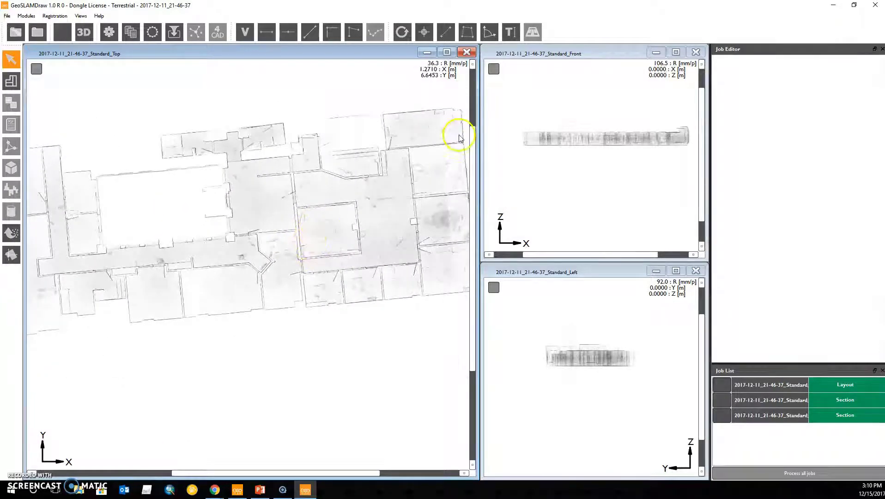
pyautogui.click(507, 93)
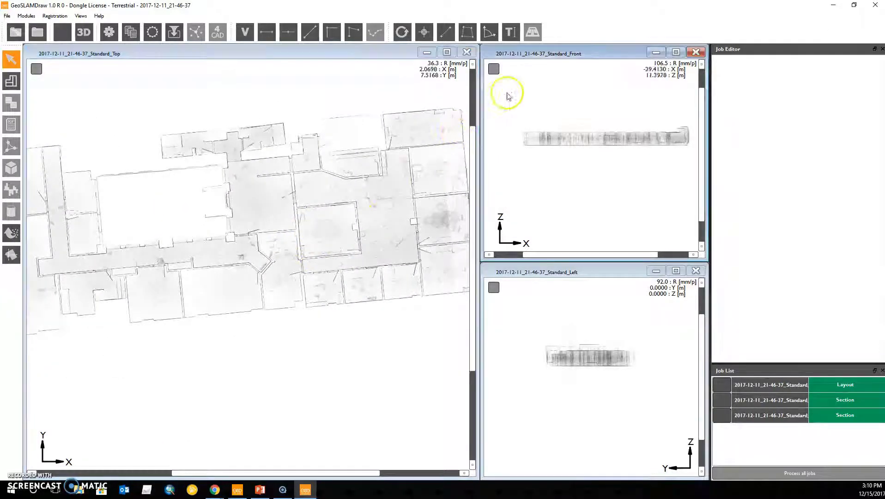
# Maximize the Front window and zoom and pan the building's front elevation.
pyautogui.click(676, 52)
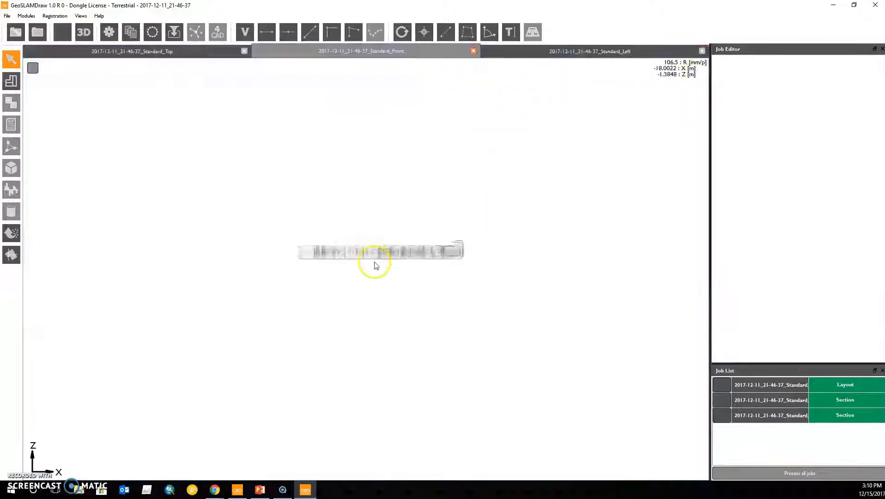
pyautogui.scroll(5, 380, 255)
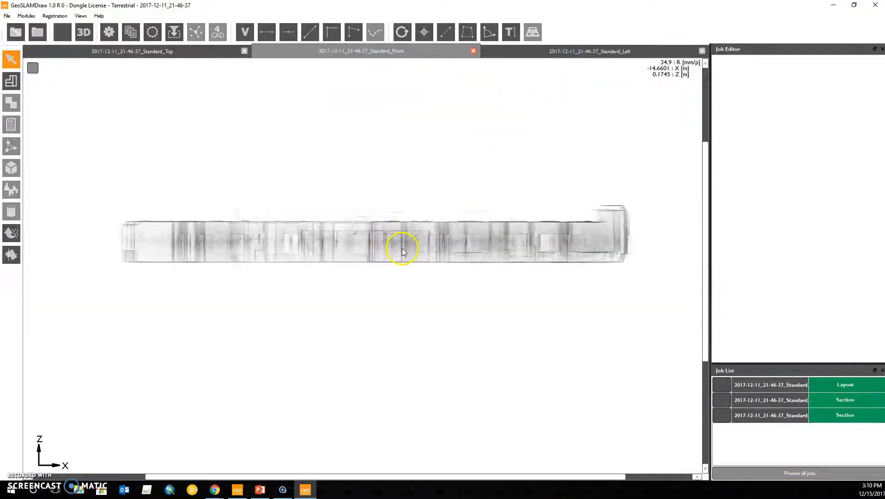
pyautogui.moveTo(399, 258); pyautogui.dragTo(381, 243, button='middle')
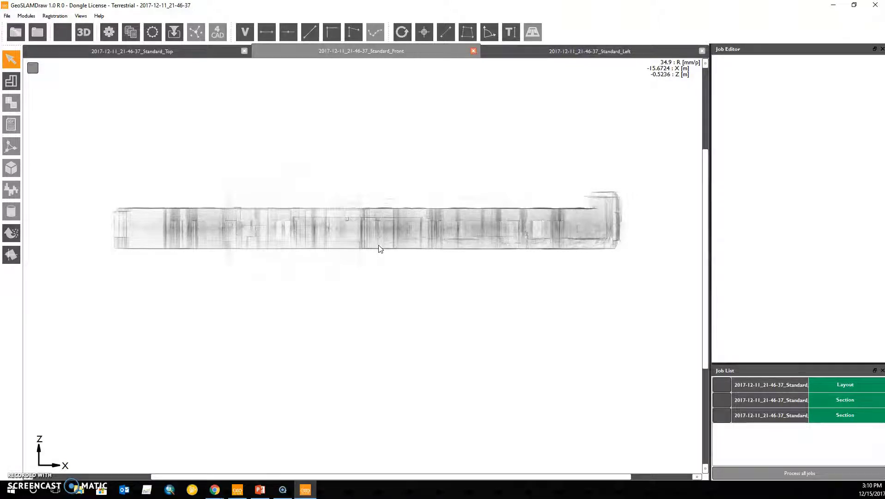
# Draw a Layout_7 slice spanning the building's full length in the front view and process it.
pyautogui.click(9, 79)
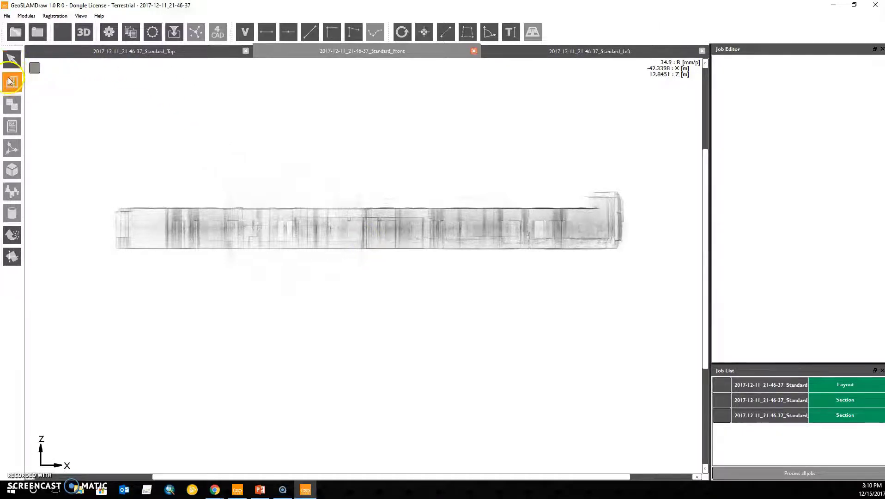
pyautogui.scroll(1, 102, 224)
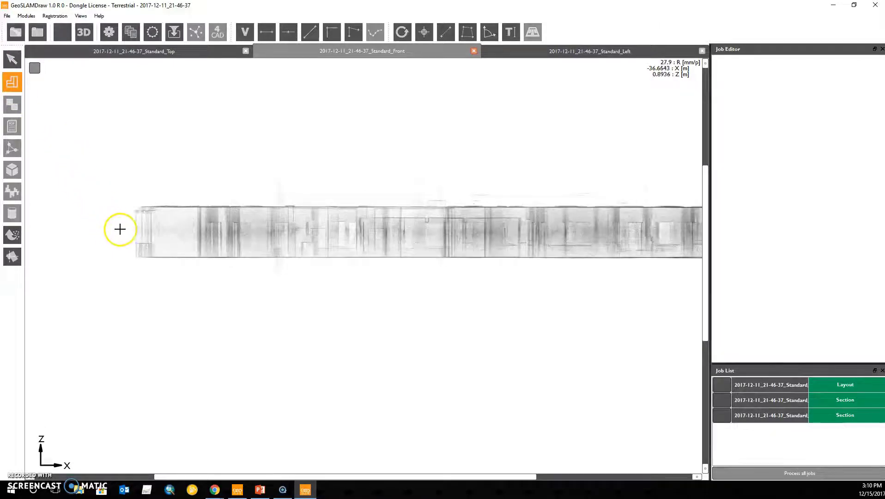
pyautogui.moveTo(126, 229); pyautogui.dragTo(544, 243)
pyautogui.moveTo(543, 243); pyautogui.dragTo(331, 233, button='middle')
pyautogui.moveTo(410, 220); pyautogui.dragTo(573, 218)
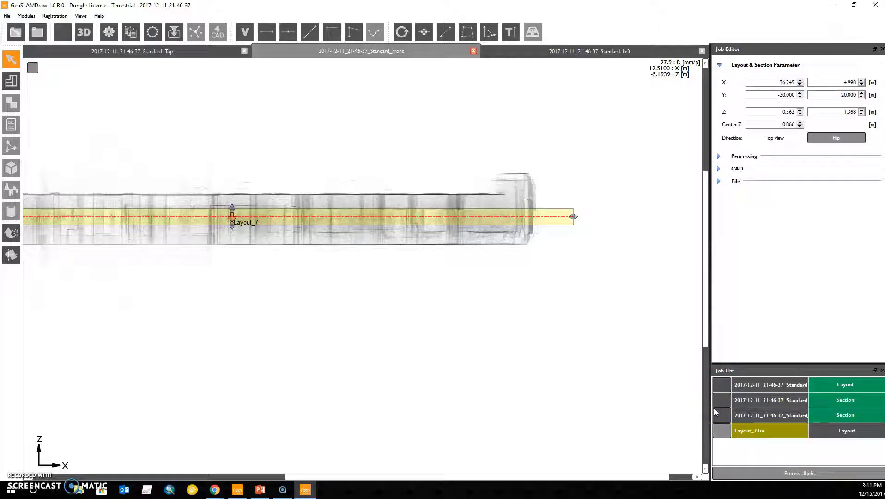
pyautogui.click(724, 431)
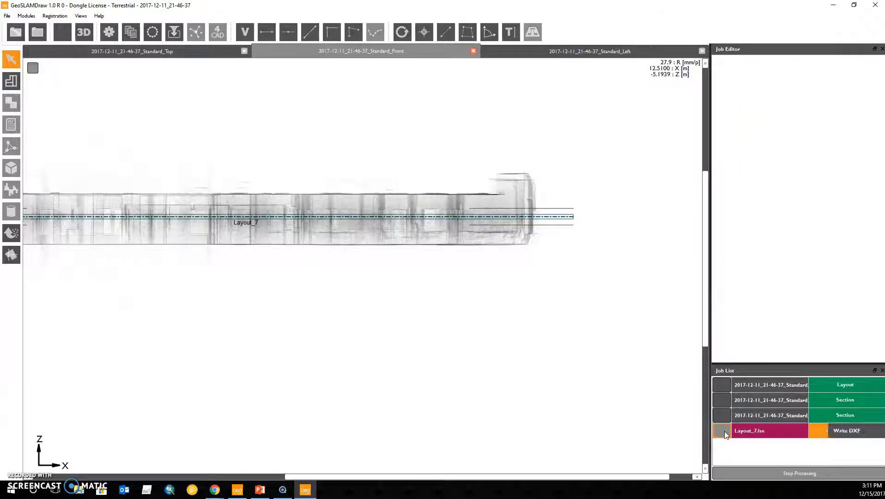
# Open Layout_7.lse in its own tab and zoom and pan around the office floor plan.
pyautogui.doubleClick(757, 432)
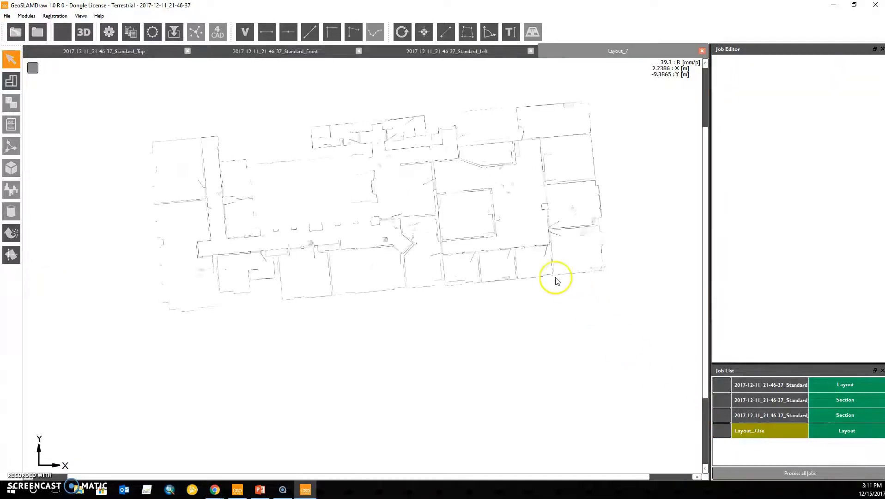
pyautogui.moveTo(527, 254); pyautogui.dragTo(512, 278, button='middle')
pyautogui.scroll(2, 512, 275)
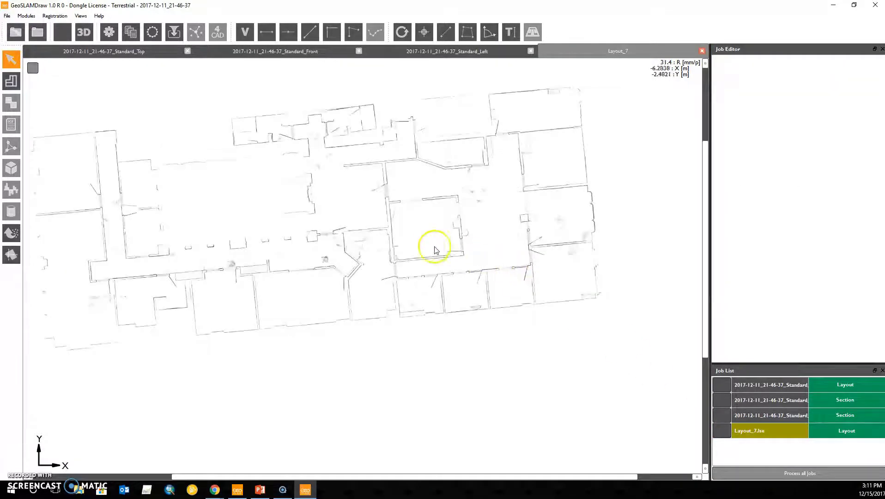
pyautogui.moveTo(430, 247); pyautogui.dragTo(452, 257, button='middle')
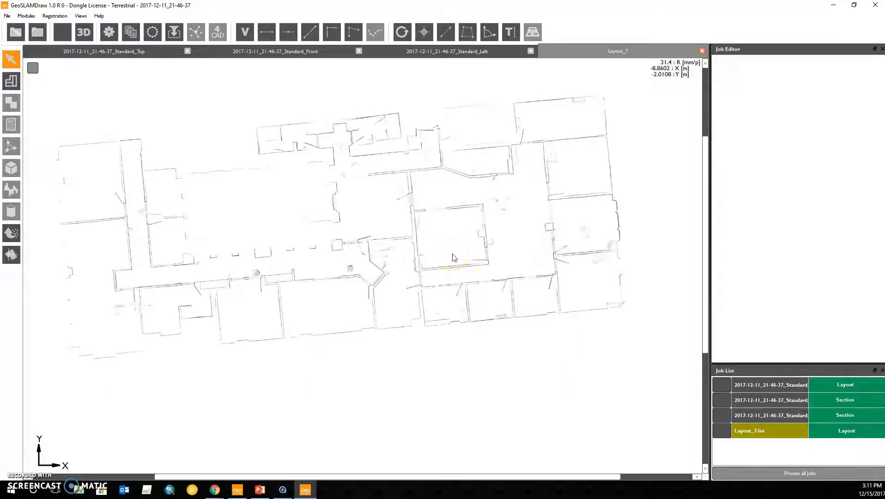
pyautogui.scroll(-1, 453, 257)
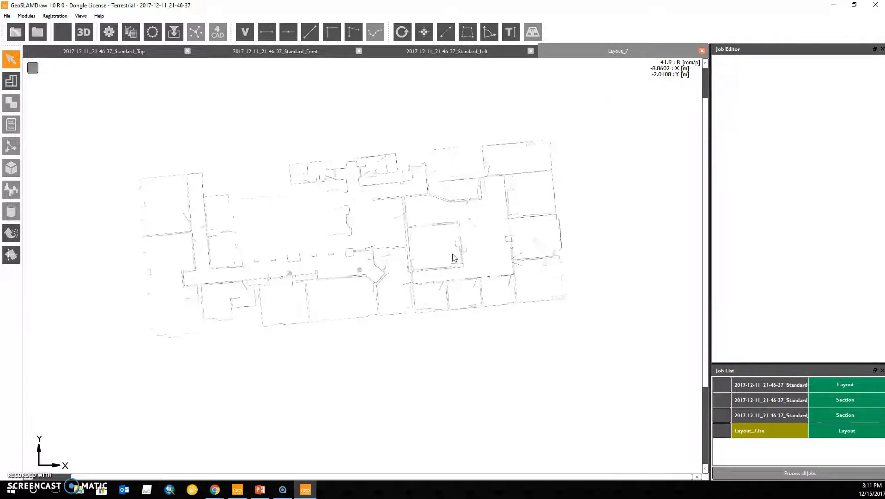
pyautogui.moveTo(452, 258); pyautogui.dragTo(542, 229, button='middle')
pyautogui.scroll(6, 536, 230)
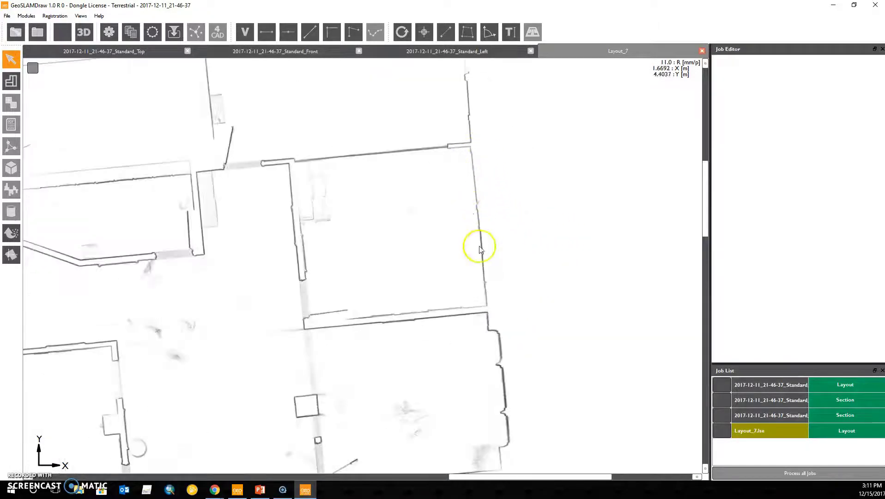
pyautogui.scroll(-4, 396, 312)
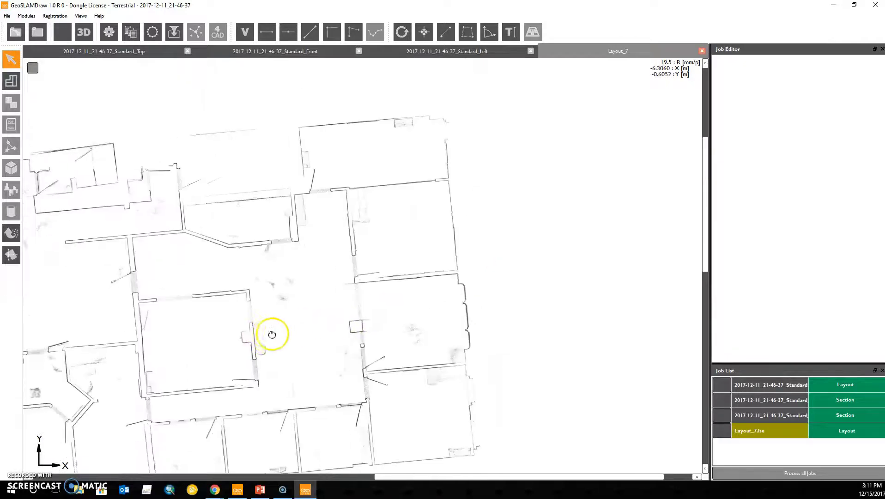
pyautogui.scroll(-2, 402, 298)
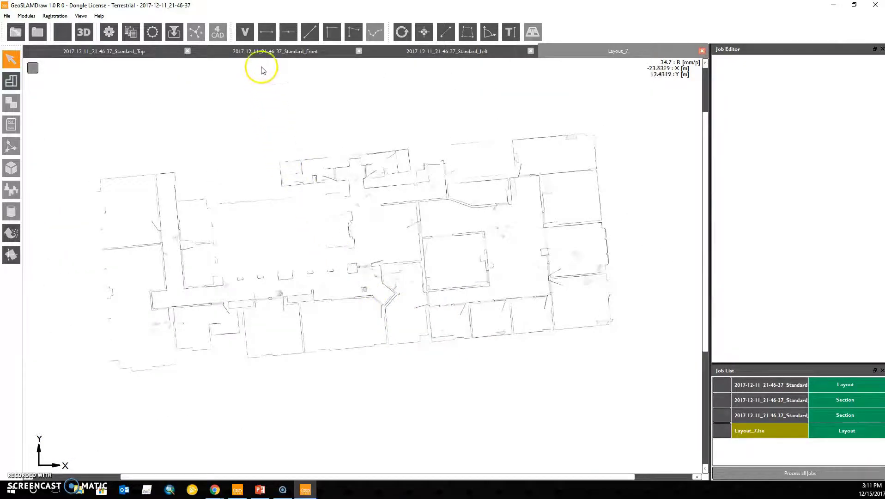
# Vectorize the whole Layout_7 plan with one rectangle and process the Find lines job.
pyautogui.click(246, 31)
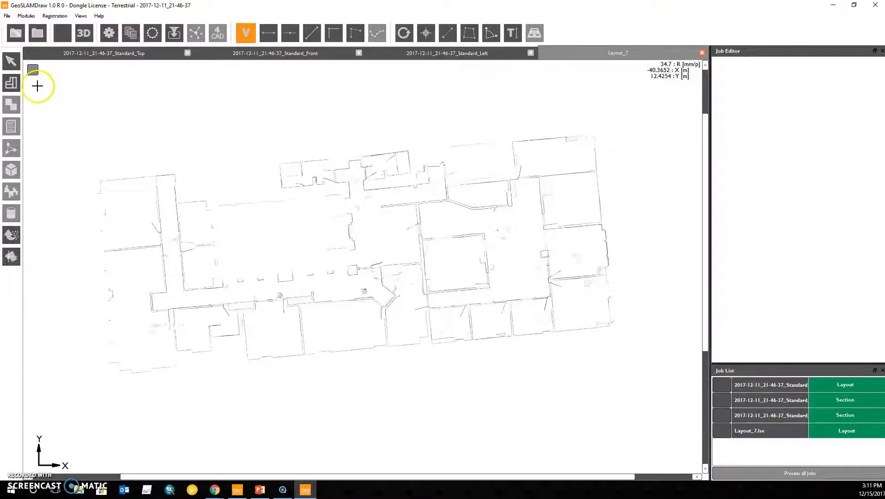
pyautogui.click(38, 86)
pyautogui.moveTo(123, 140); pyautogui.dragTo(661, 400)
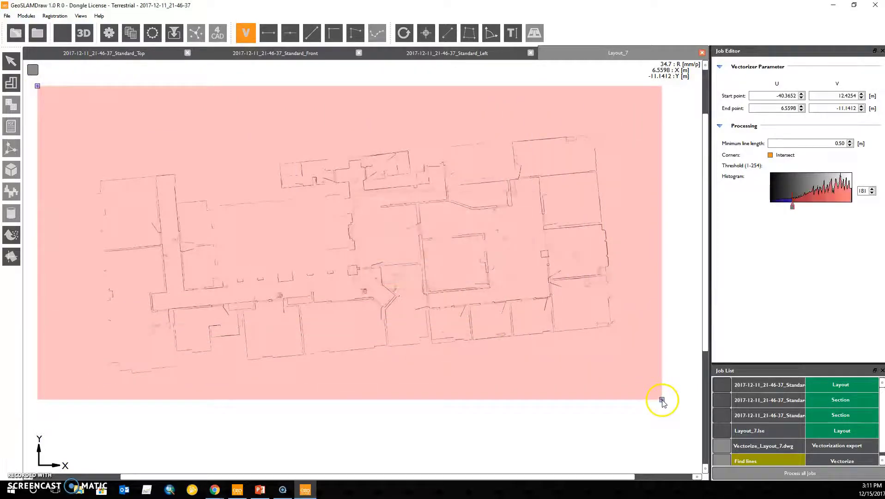
pyautogui.scroll(-1, 739, 443)
pyautogui.click(724, 460)
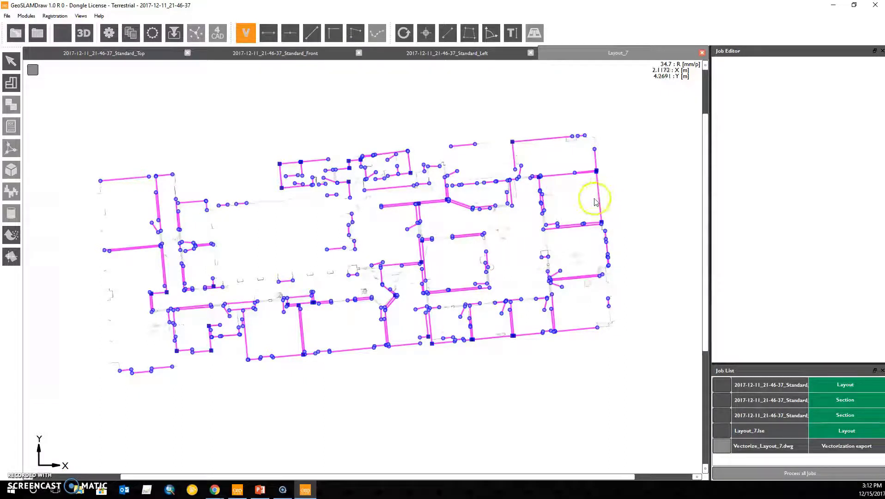
pyautogui.scroll(3, 378, 362)
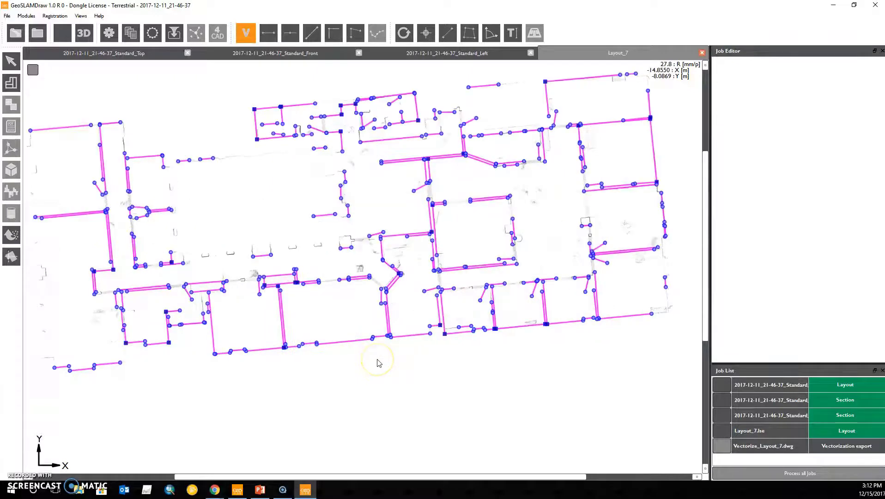
pyautogui.scroll(6, 446, 286)
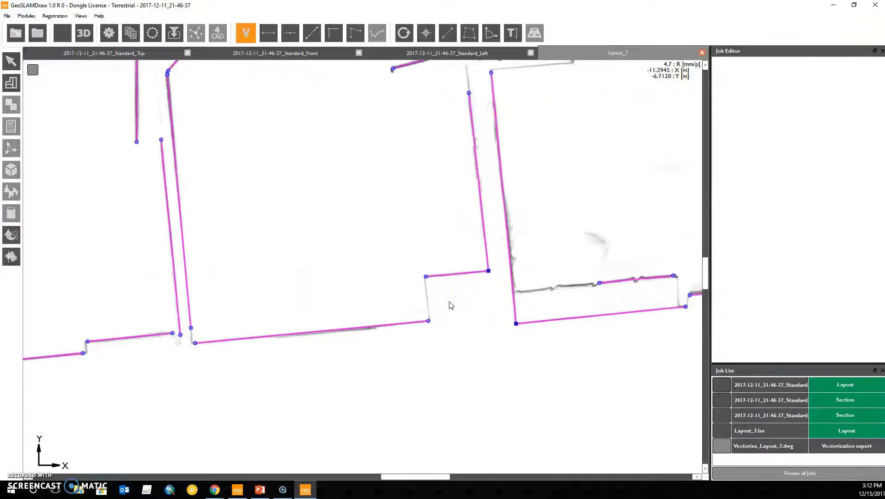
pyautogui.moveTo(451, 305)
pyautogui.mouseDown()
pyautogui.moveTo(429, 318)
pyautogui.moveTo(423, 281)
pyautogui.mouseUp()
pyautogui.click(267, 33)
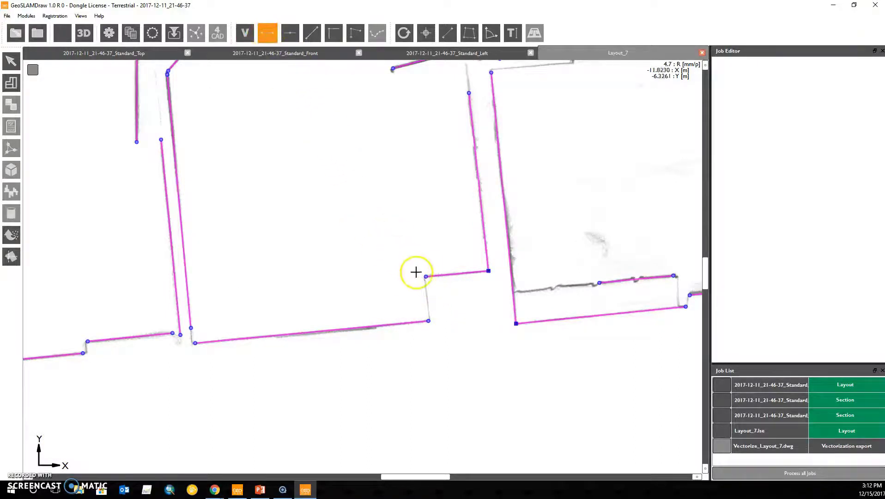
pyautogui.moveTo(425, 277); pyautogui.dragTo(428, 320)
pyautogui.scroll(-5, 430, 325)
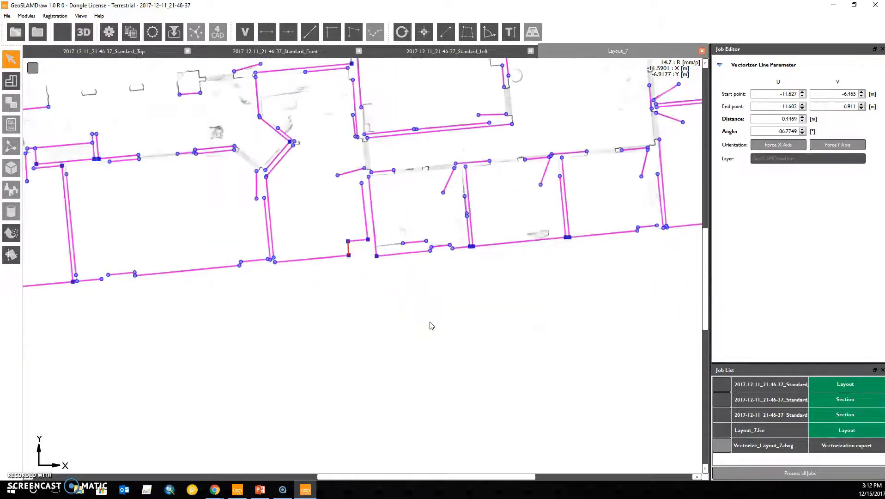
pyautogui.moveTo(393, 188); pyautogui.dragTo(362, 322, button='middle')
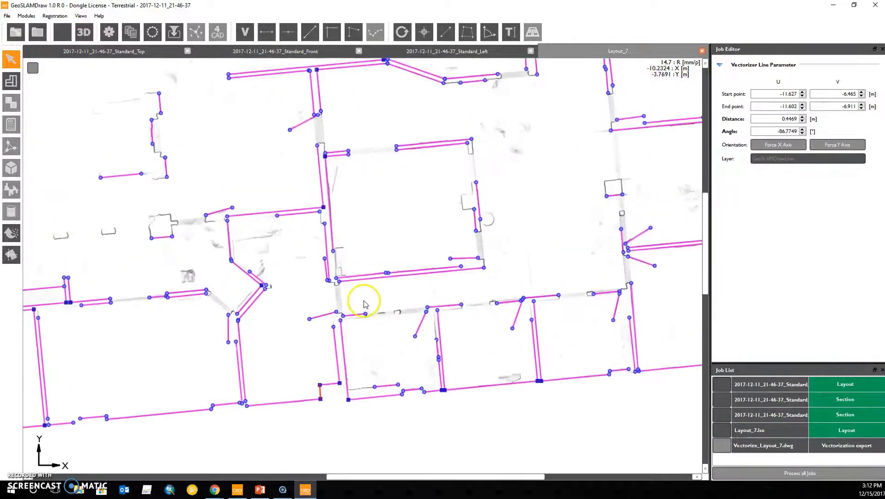
pyautogui.scroll(-1, 364, 306)
pyautogui.moveTo(369, 243); pyautogui.dragTo(332, 310, button='middle')
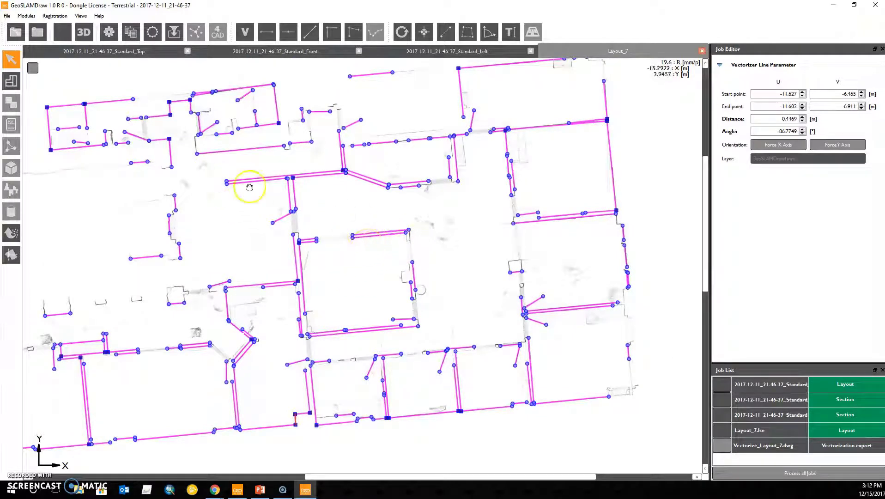
pyautogui.moveTo(245, 187); pyautogui.dragTo(282, 152, button='middle')
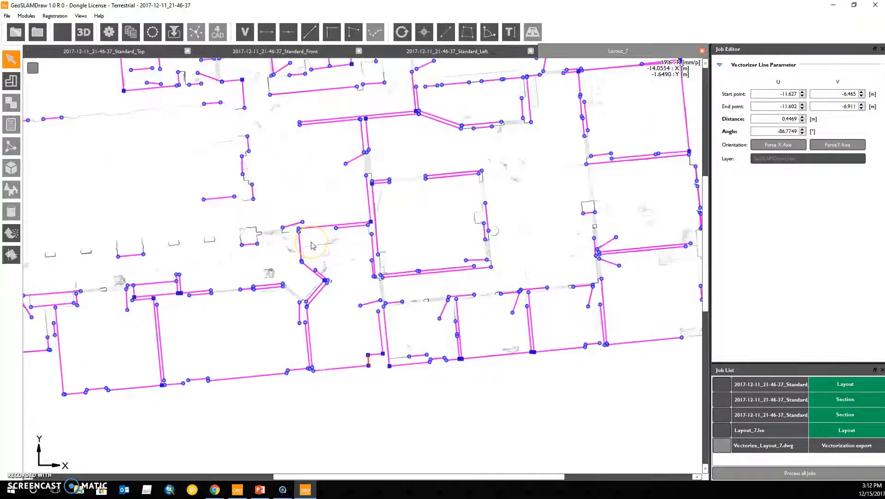
pyautogui.click(333, 267)
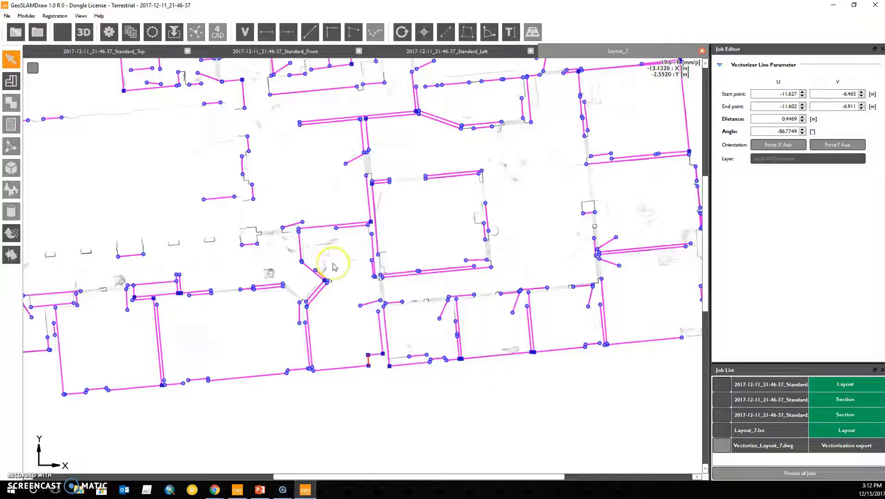
pyautogui.moveTo(527, 233); pyautogui.dragTo(488, 244, button='middle')
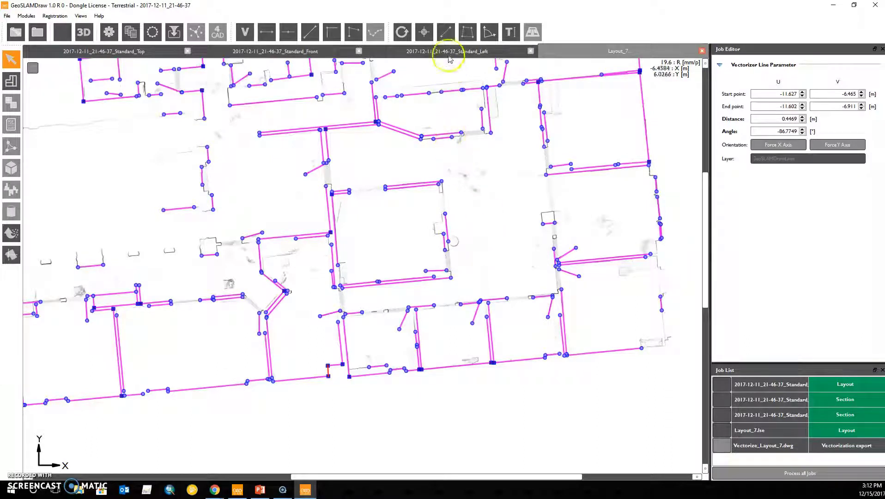
# Measure a vertical 5.776 m and a horizontal 3.716 m distance in the central area.
pyautogui.click(446, 33)
pyautogui.click(446, 32)
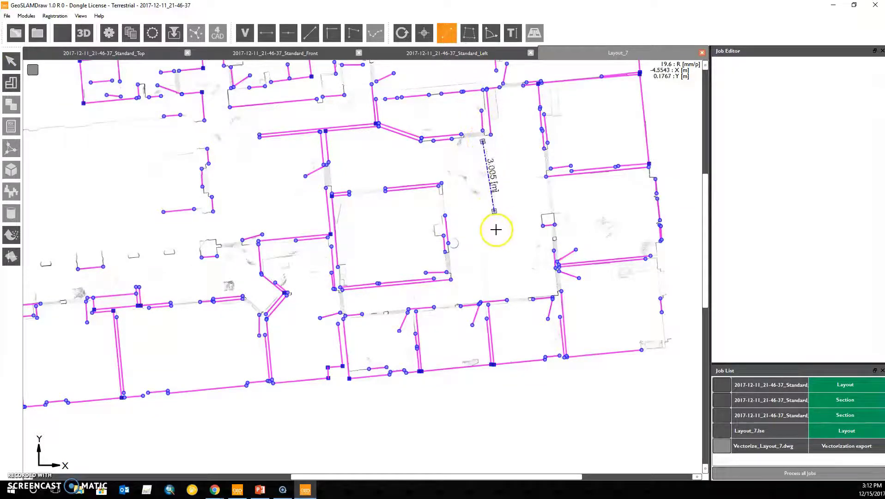
pyautogui.click(495, 274)
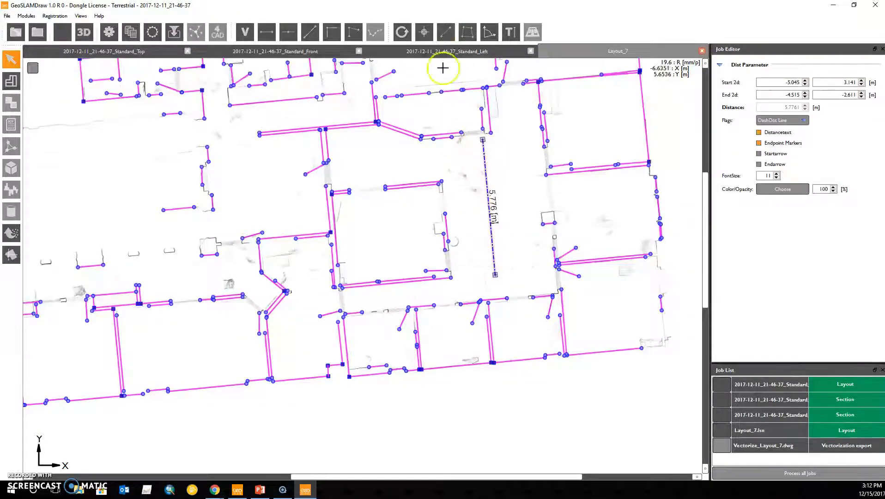
pyautogui.click(444, 33)
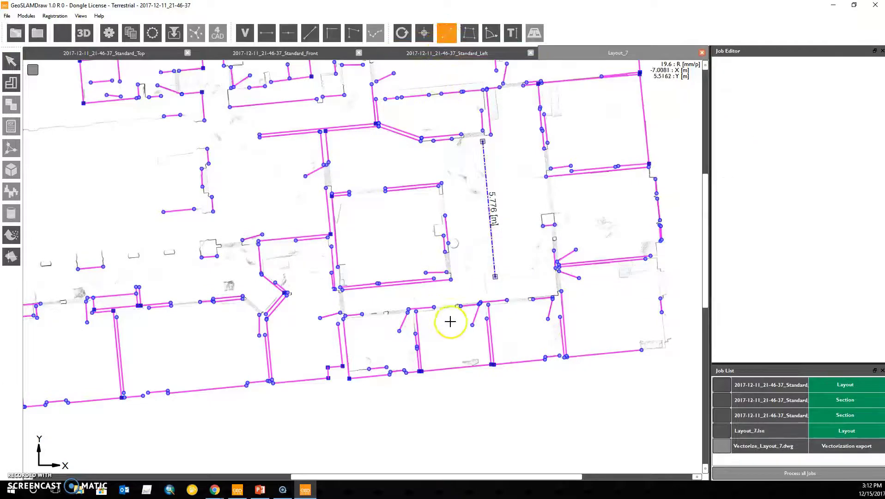
pyautogui.click(456, 291)
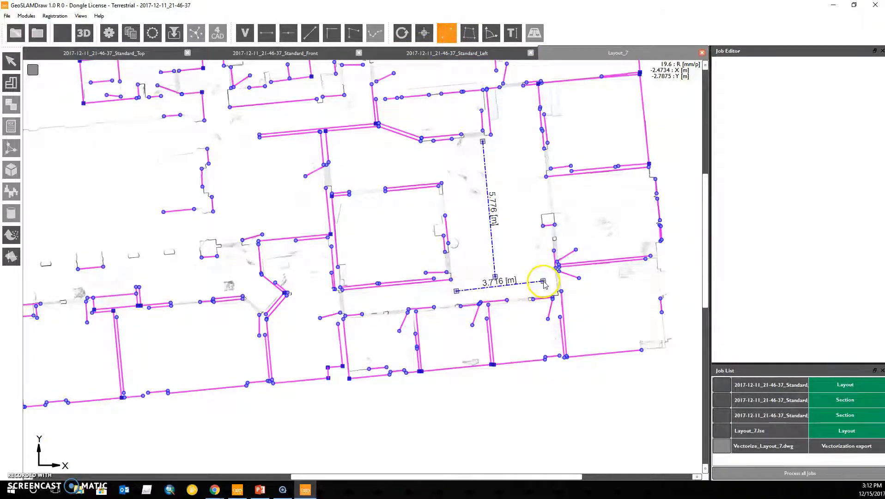
pyautogui.click(544, 282)
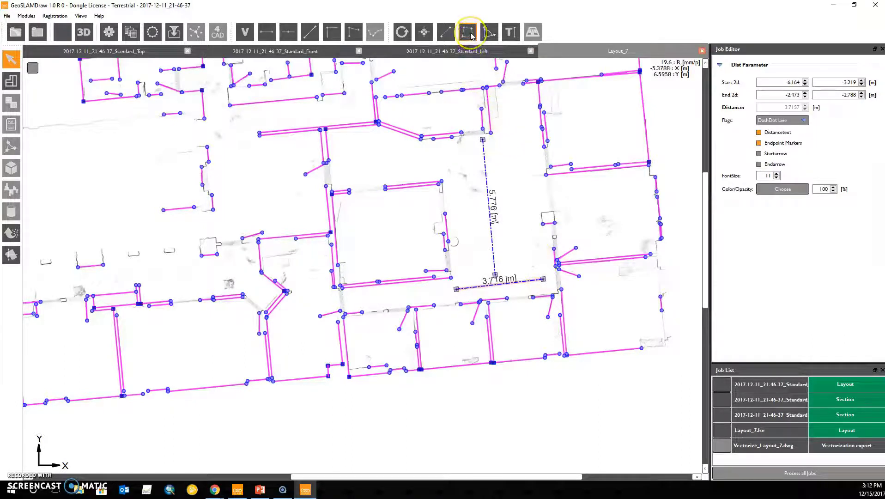
# Outline the first room along the lower wall as a 7.739 m² area polygon.
pyautogui.click(468, 32)
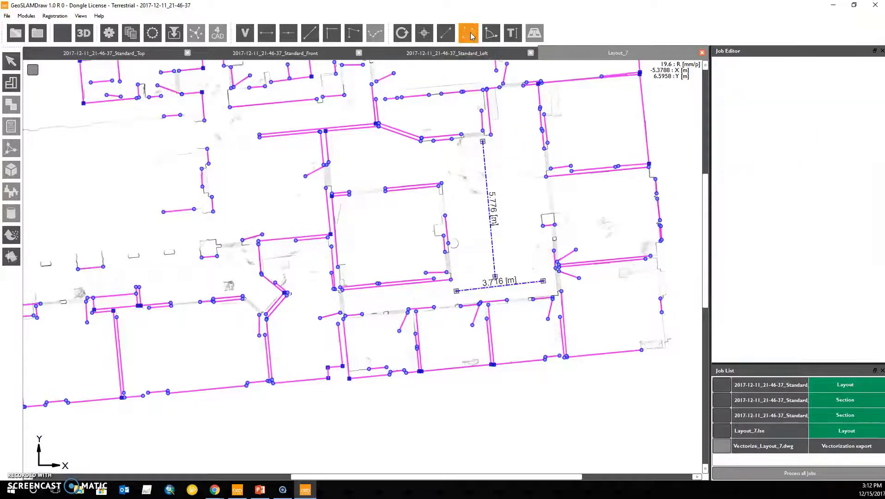
pyautogui.click(488, 302)
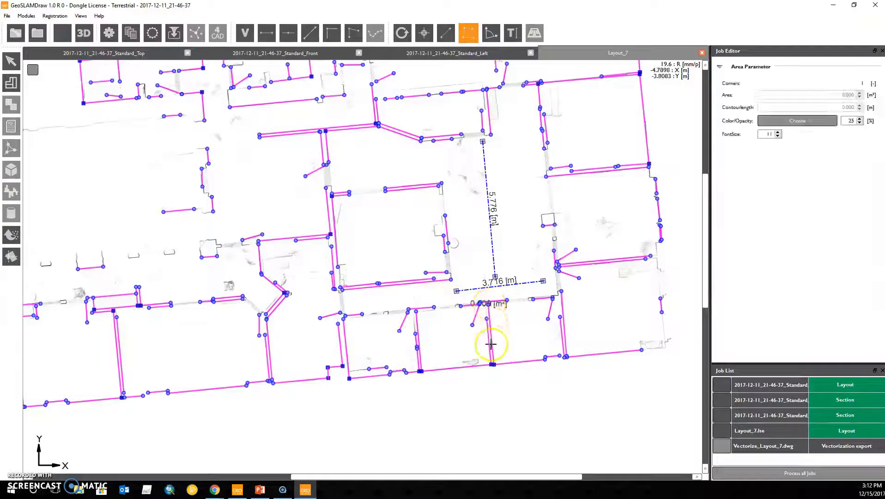
pyautogui.click(493, 365)
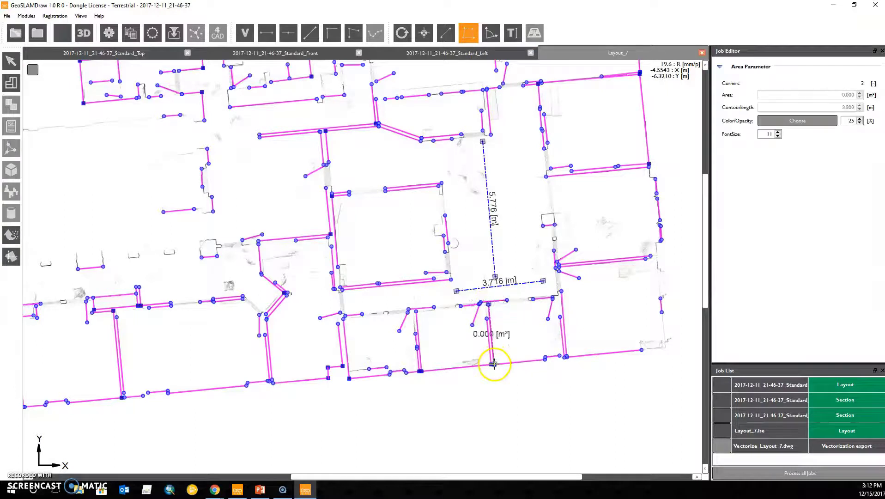
pyautogui.click(564, 357)
pyautogui.click(558, 294)
pyautogui.rightClick(483, 318)
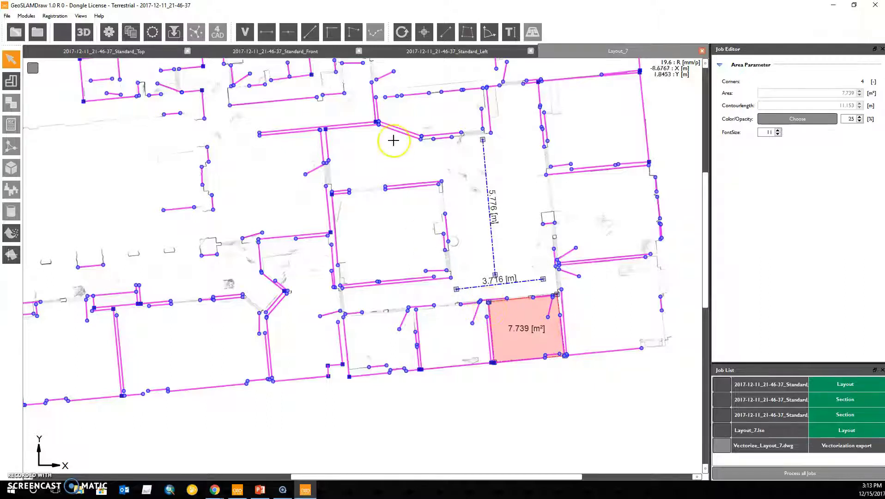
# Outline the neighbouring room as a 7.756 m² area polygon.
pyautogui.click(467, 32)
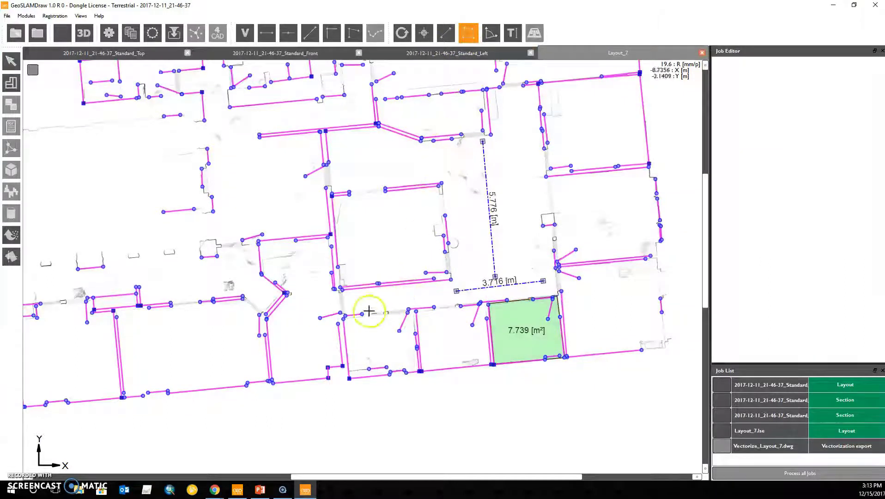
pyautogui.click(340, 314)
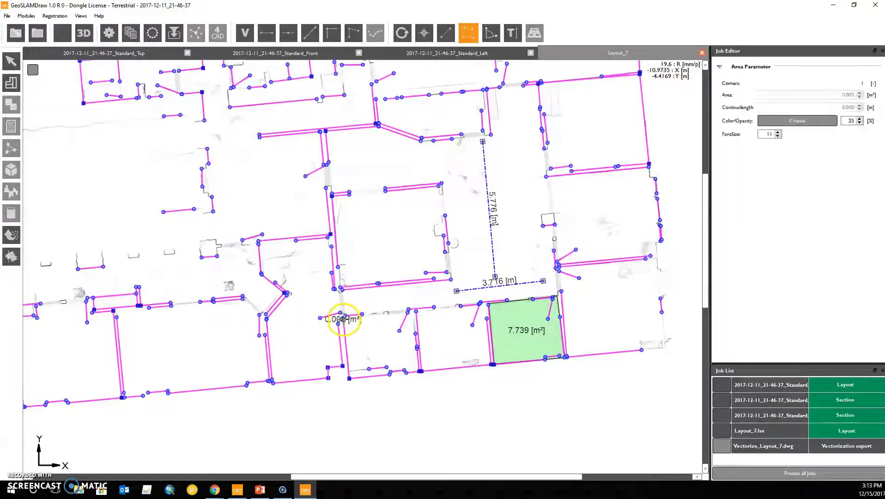
pyautogui.click(415, 311)
pyautogui.click(419, 371)
pyautogui.click(348, 379)
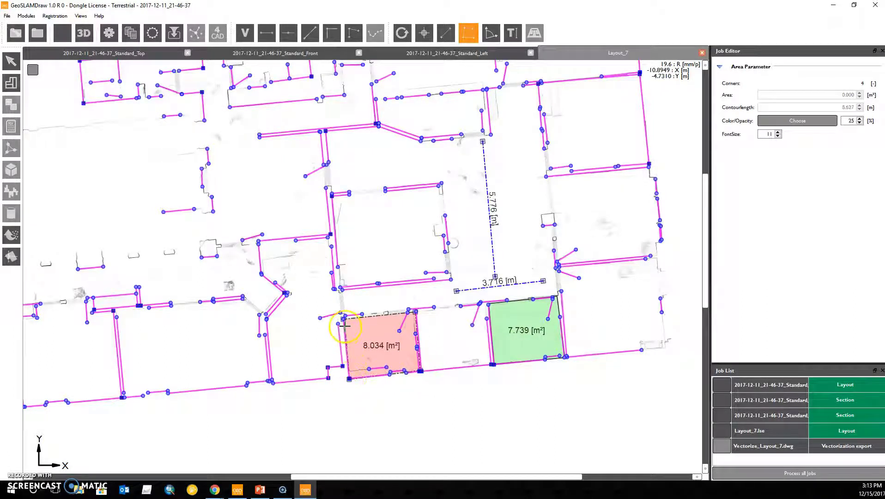
pyautogui.click(340, 316)
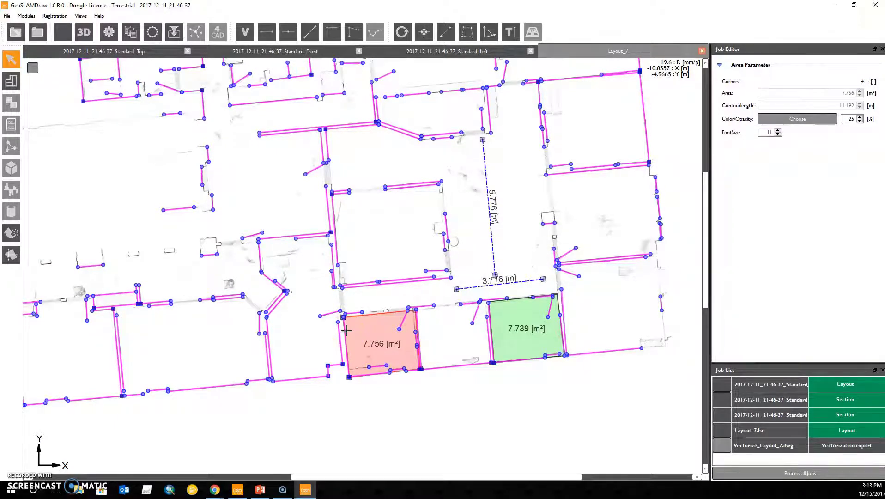
# In the Vectorize_Layout_7.dwg export job, untick Collada so DXF is the only export format.
pyautogui.click(767, 447)
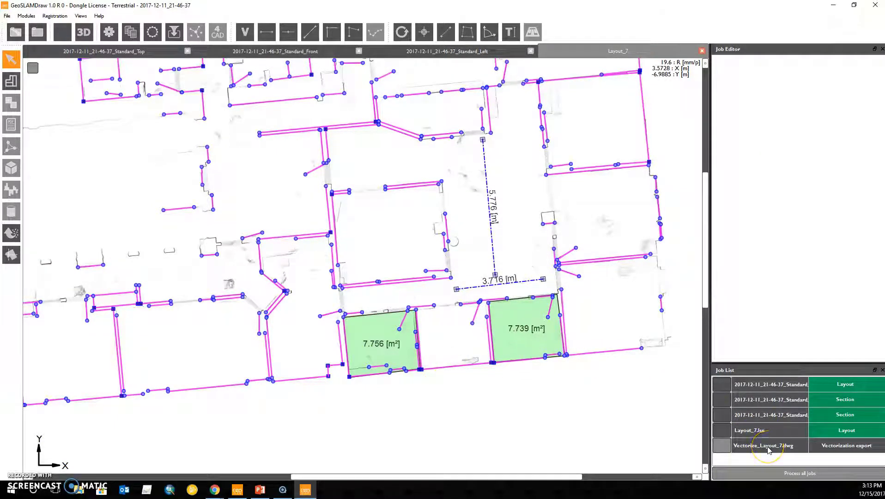
pyautogui.click(769, 448)
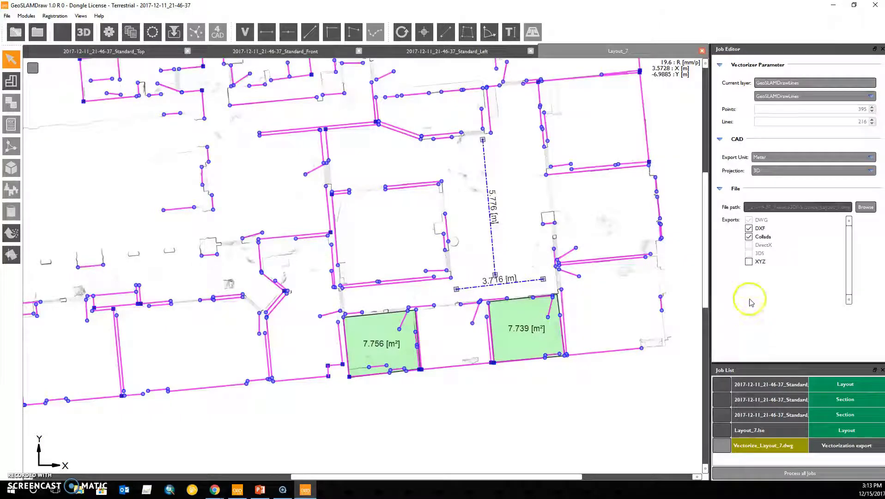
pyautogui.click(749, 237)
pyautogui.click(749, 228)
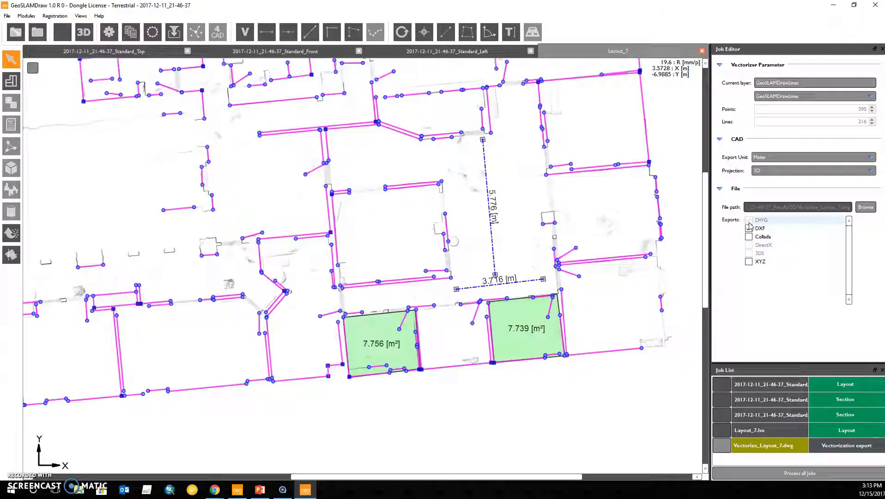
pyautogui.moveTo(746, 203); pyautogui.dragTo(741, 162)
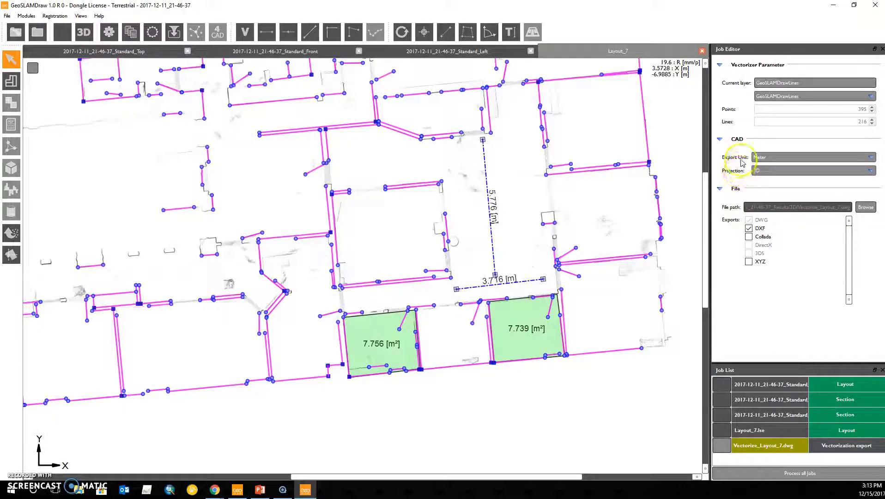
pyautogui.click(819, 158)
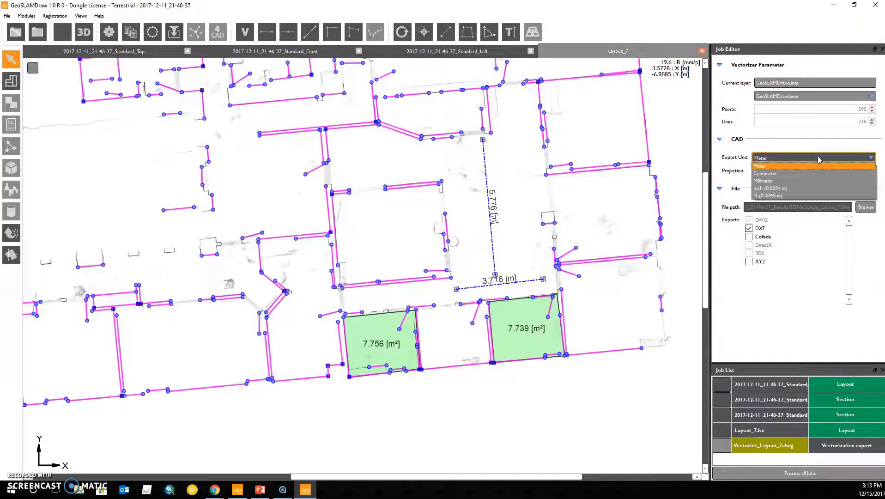
pyautogui.click(823, 157)
pyautogui.click(778, 172)
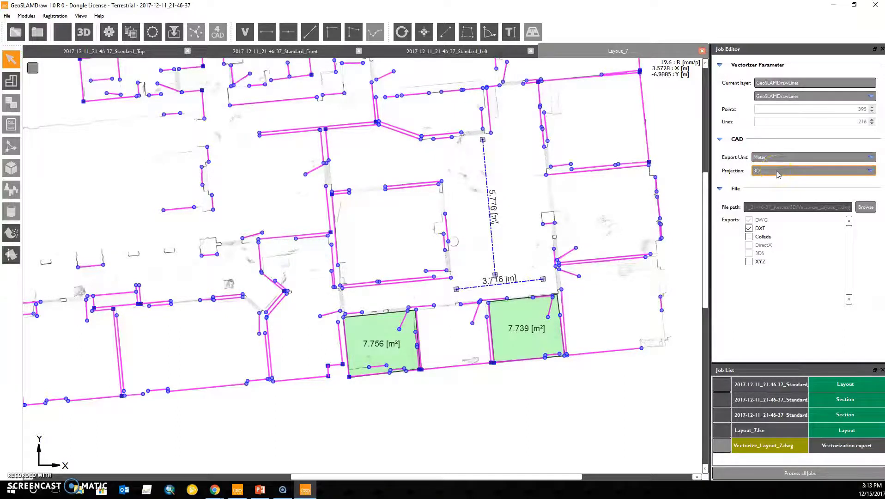
pyautogui.click(778, 174)
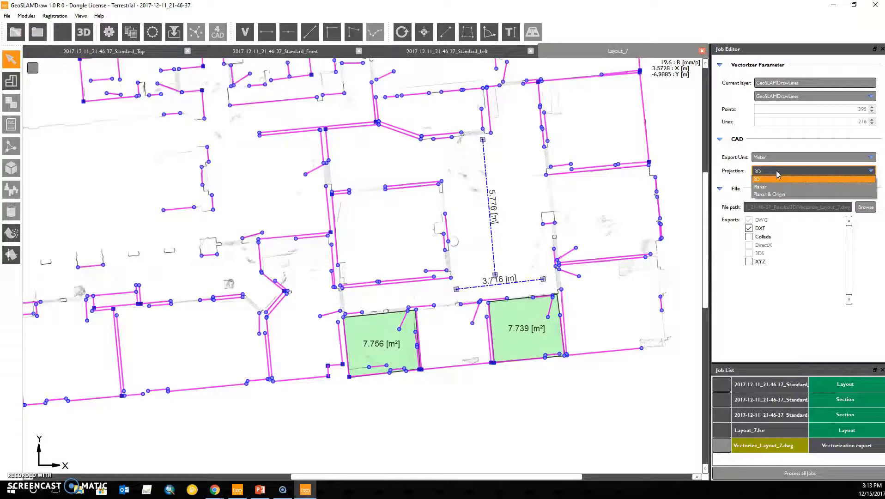
pyautogui.click(776, 173)
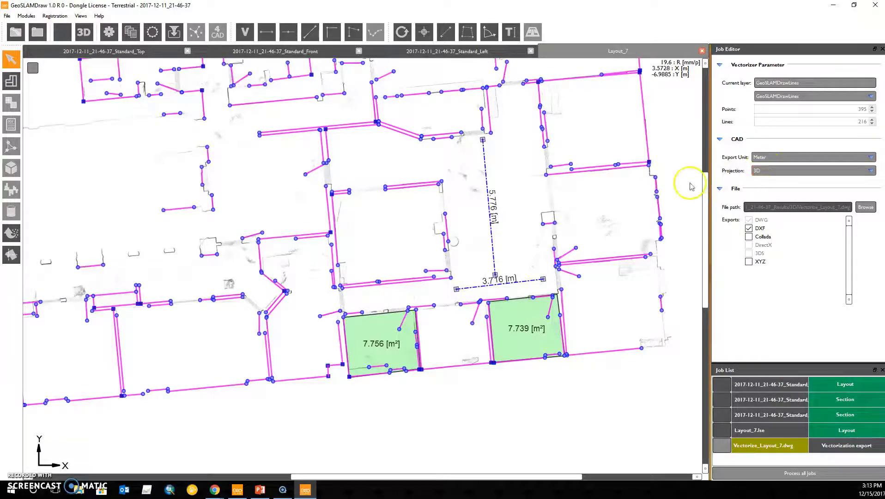
pyautogui.scroll(-2, 577, 194)
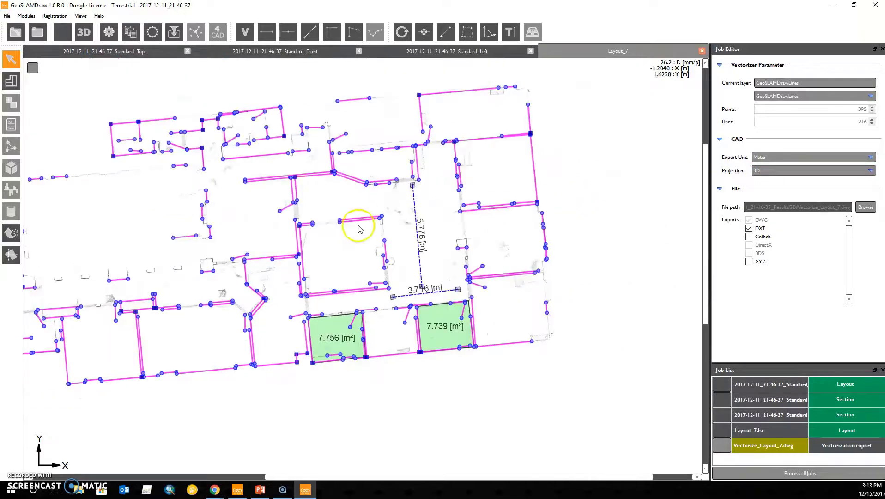
pyautogui.moveTo(354, 224); pyautogui.dragTo(443, 225, button='middle')
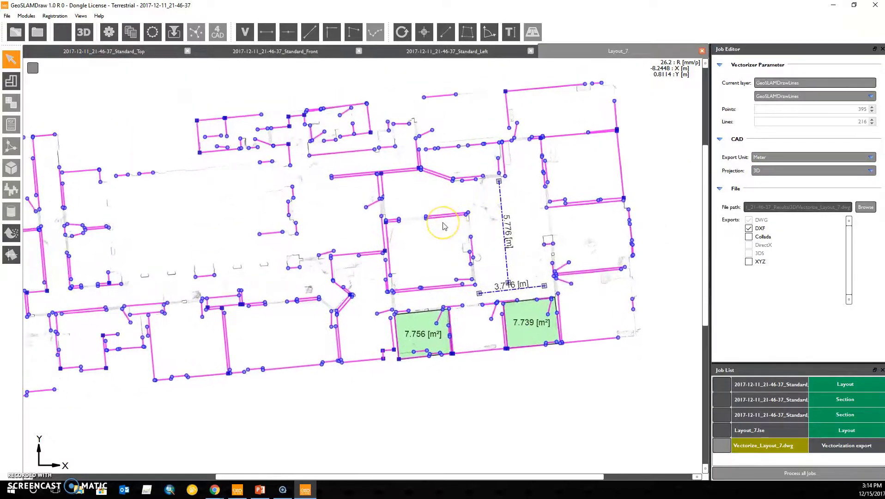